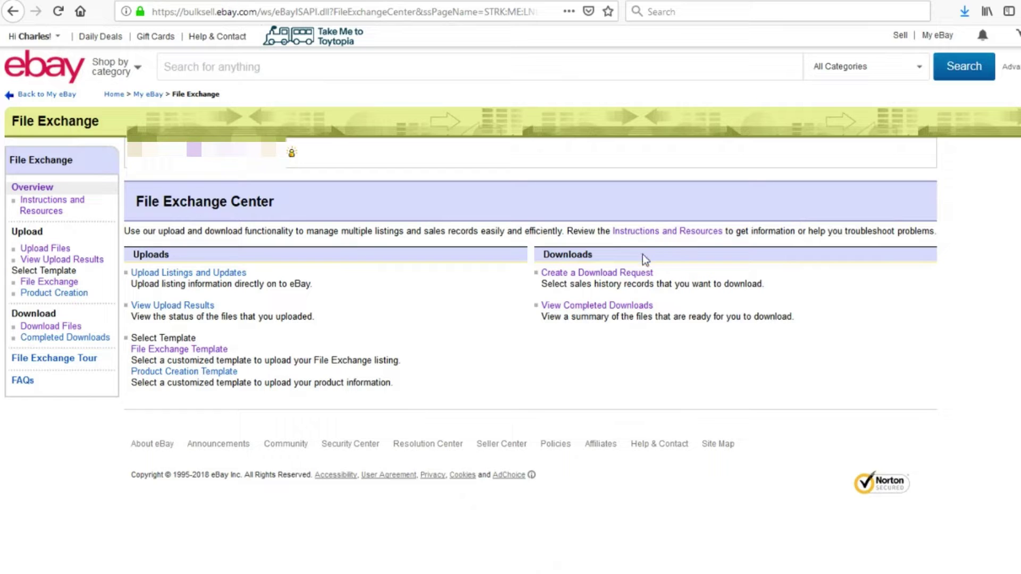
Start a new download request in the File Exchange Center for Active listings
left_click(647, 273)
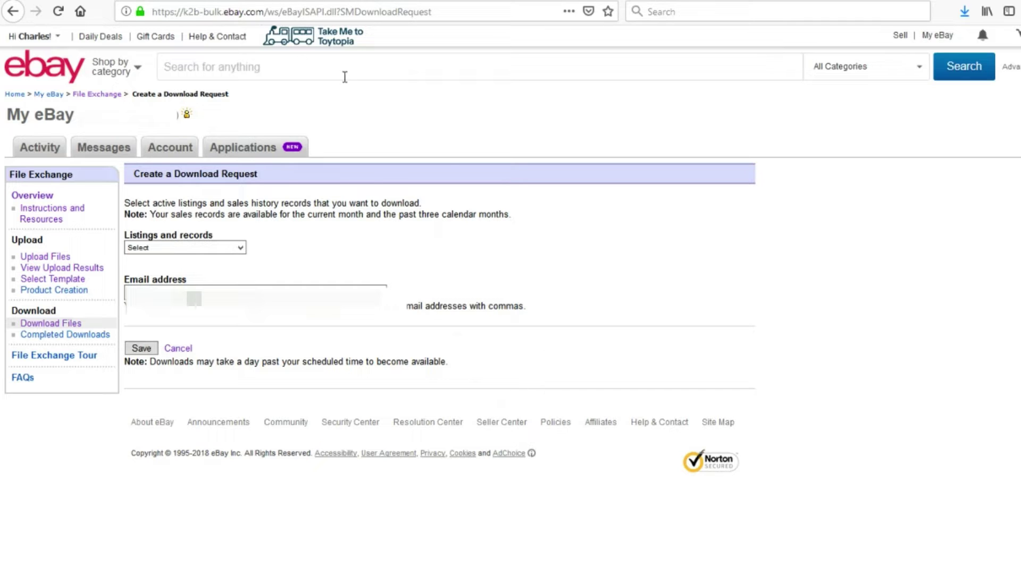
left_click(240, 249)
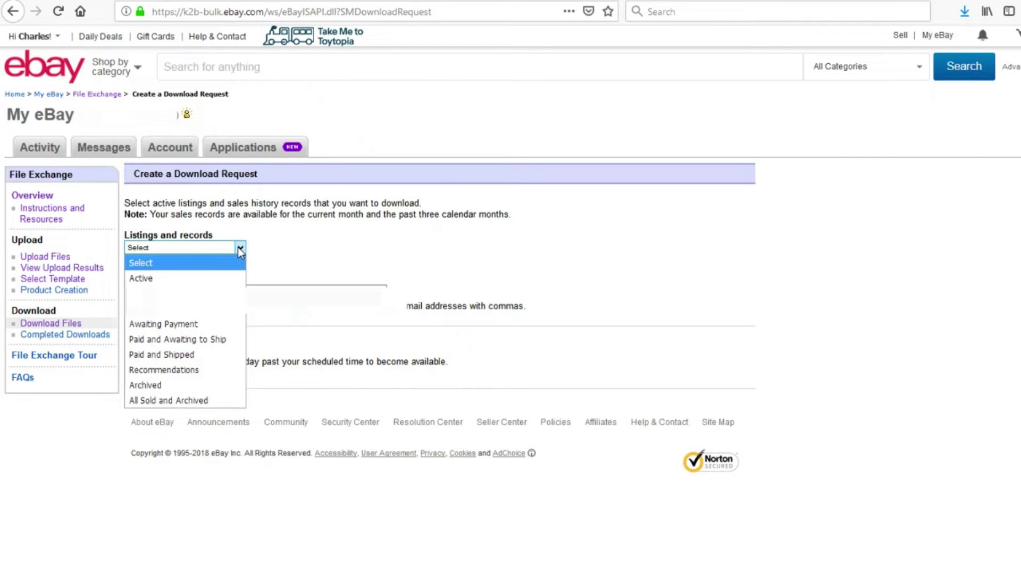
left_click(228, 277)
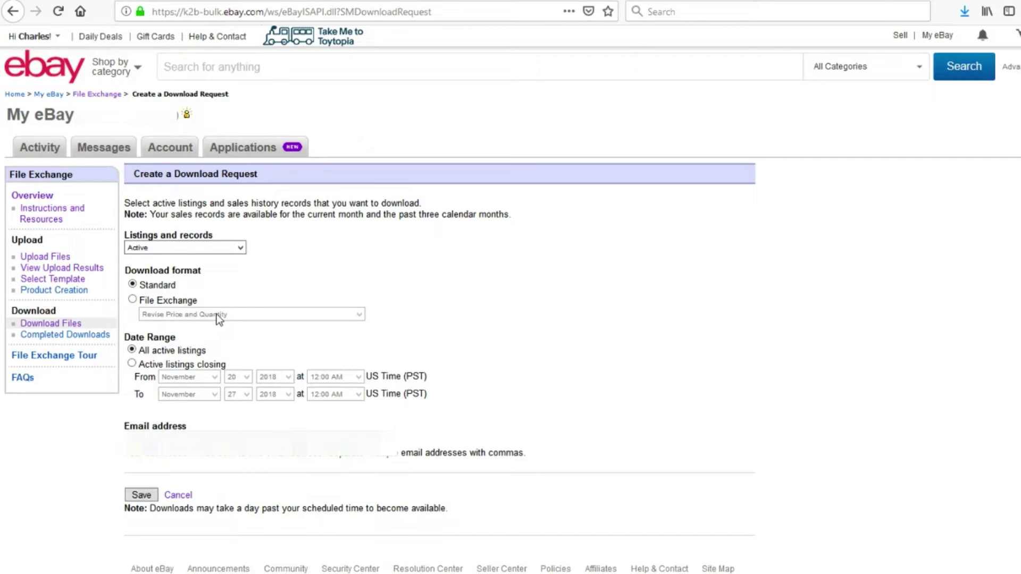
Set the download format to File Exchange with Revise Price and Quantity, and submit the request for all active listings
left_click(134, 300)
left_click_drag(198, 300, 182, 301)
left_click(191, 315)
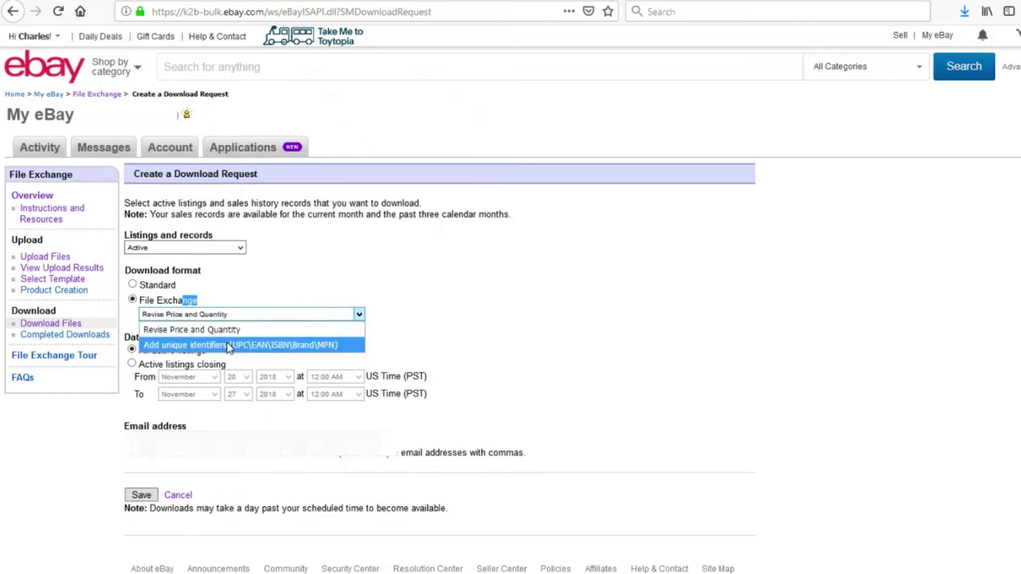
left_click(326, 287)
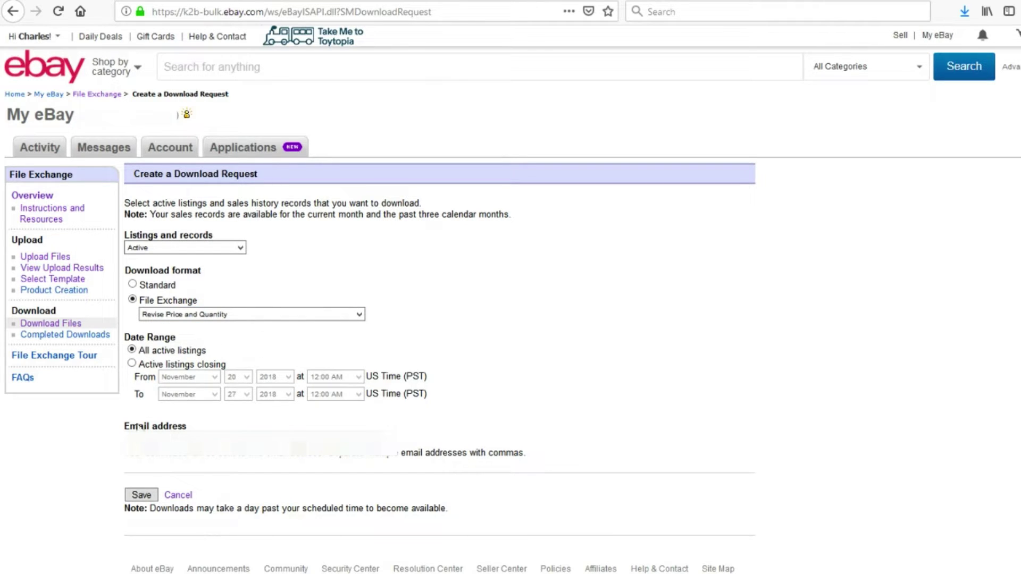
left_click(142, 494)
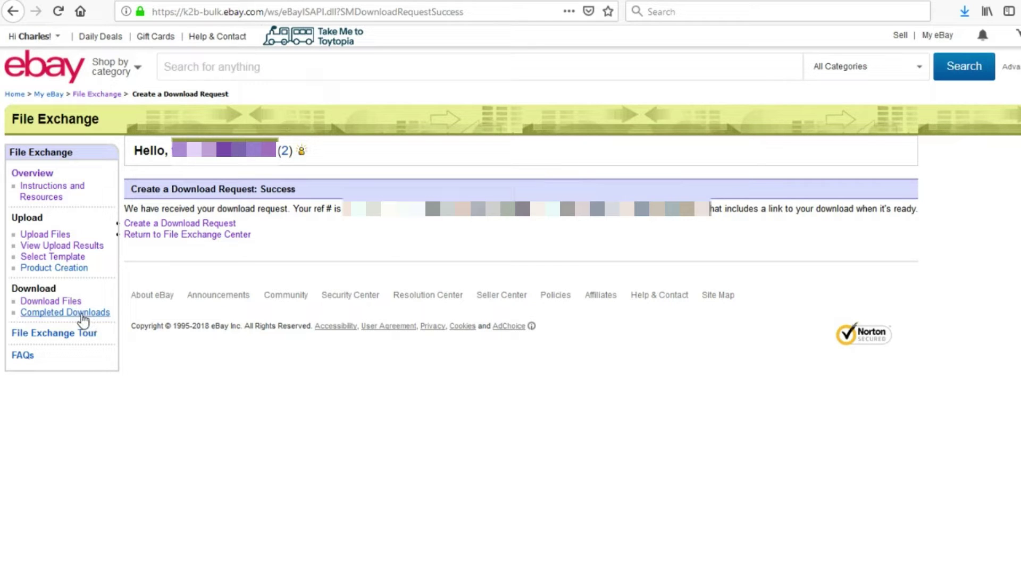
Go to the completed downloads and open the newest Revise Price and Quantity file in Microsoft Excel
left_click(80, 318)
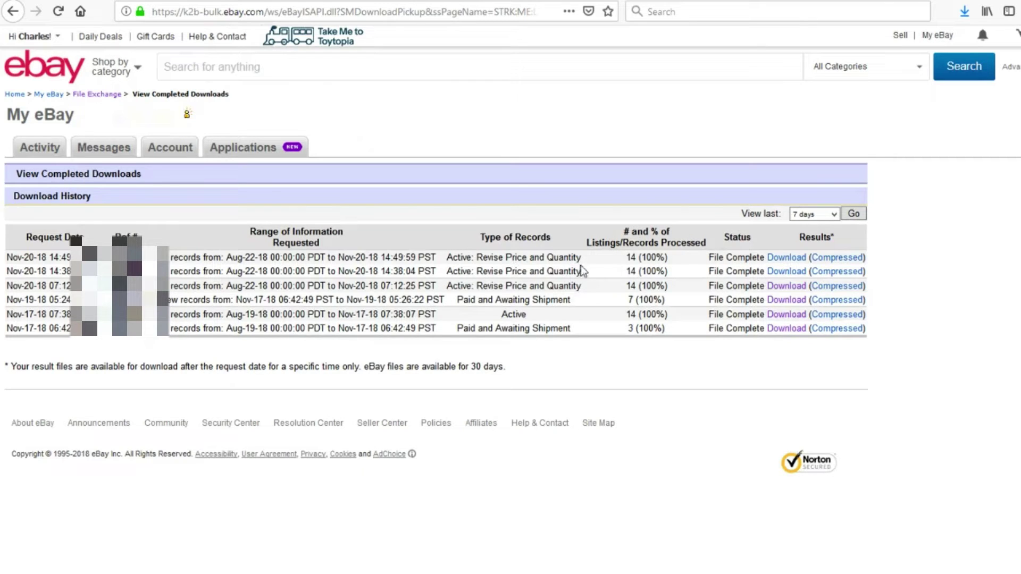
left_click(787, 260)
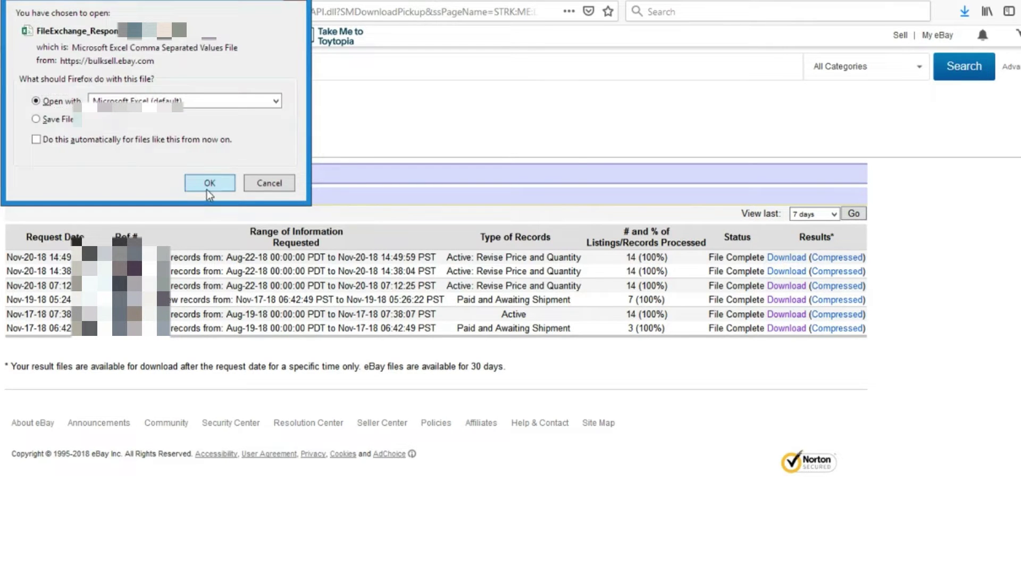
left_click(209, 184)
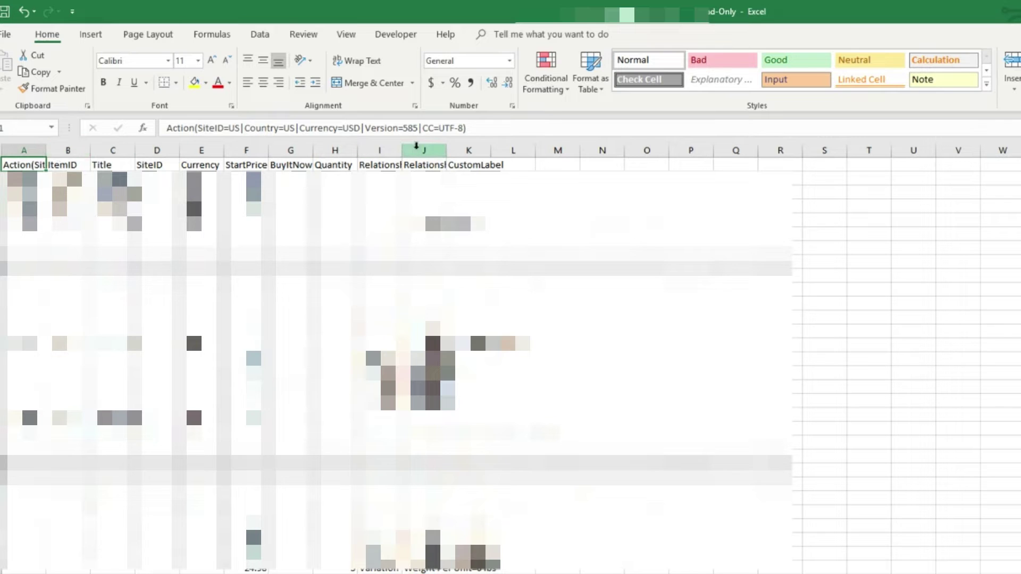
Shorten the header in cell A1 to Action by removing the parenthesised site, country, currency and version text
left_click(521, 129)
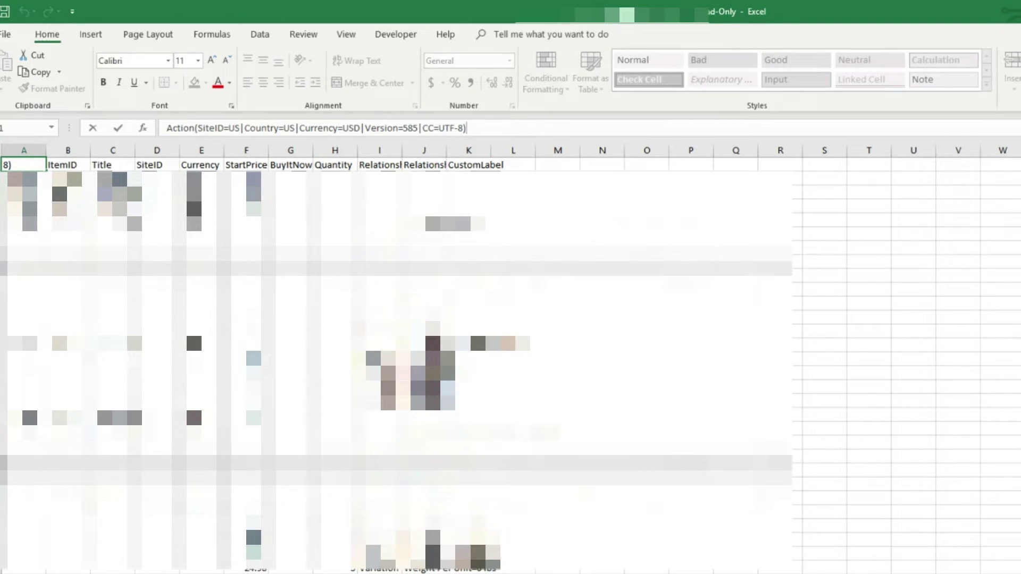
left_click_drag(469, 130, 194, 128)
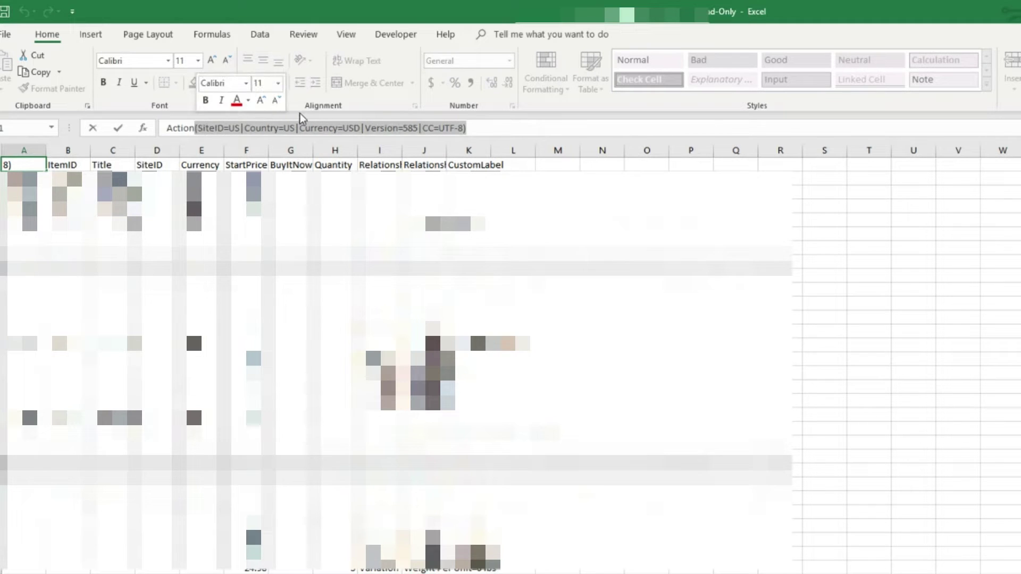
key("BackSpace")
key("Return")
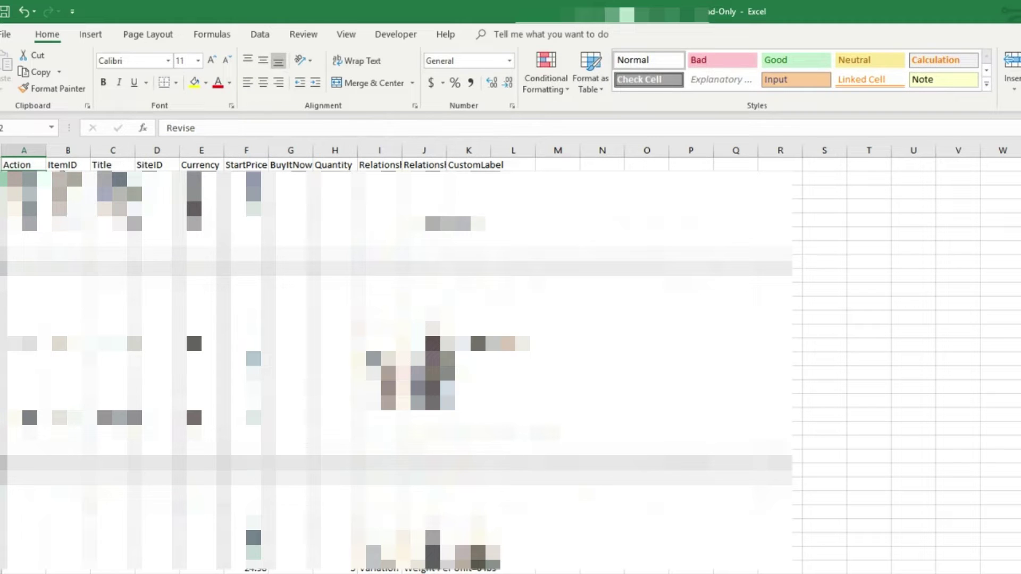
Delete the Title, SiteID and Currency columns from the sheet
left_click(112, 151)
right_click(113, 150)
key("Escape")
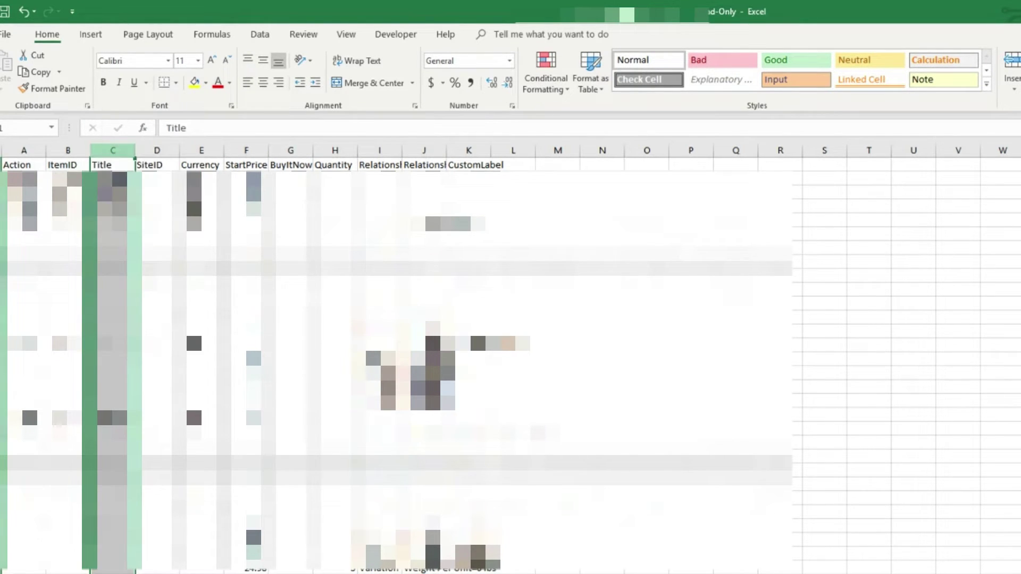
key("ctrl+minus")
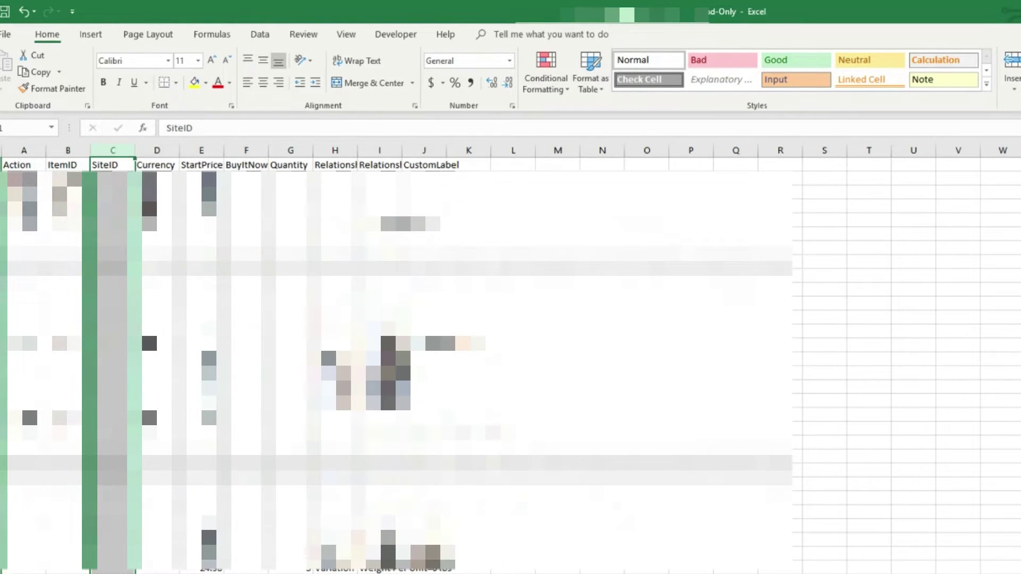
right_click(120, 151)
key("Escape")
key("ctrl+minus")
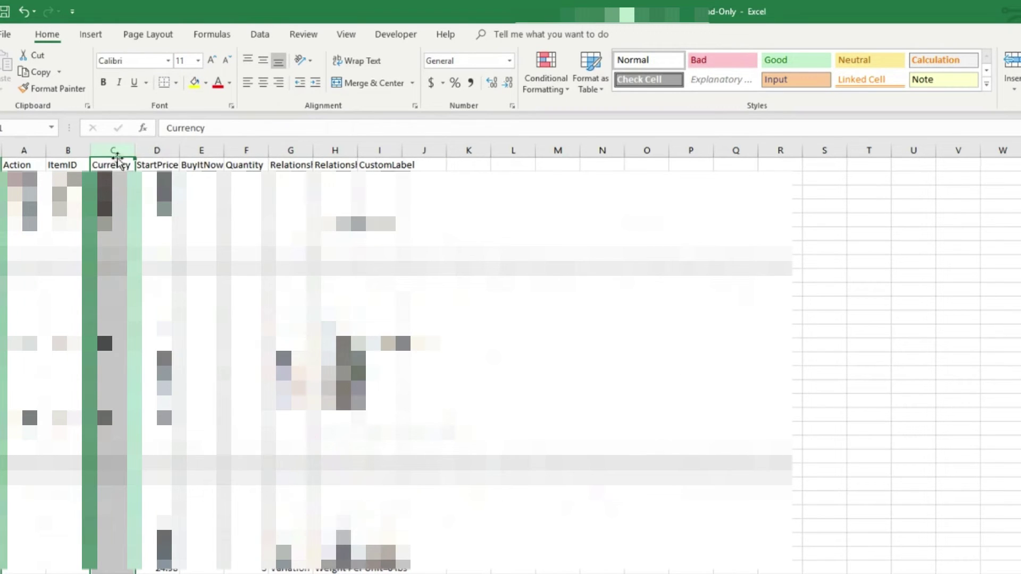
right_click(112, 152)
key("Escape")
key("ctrl+minus")
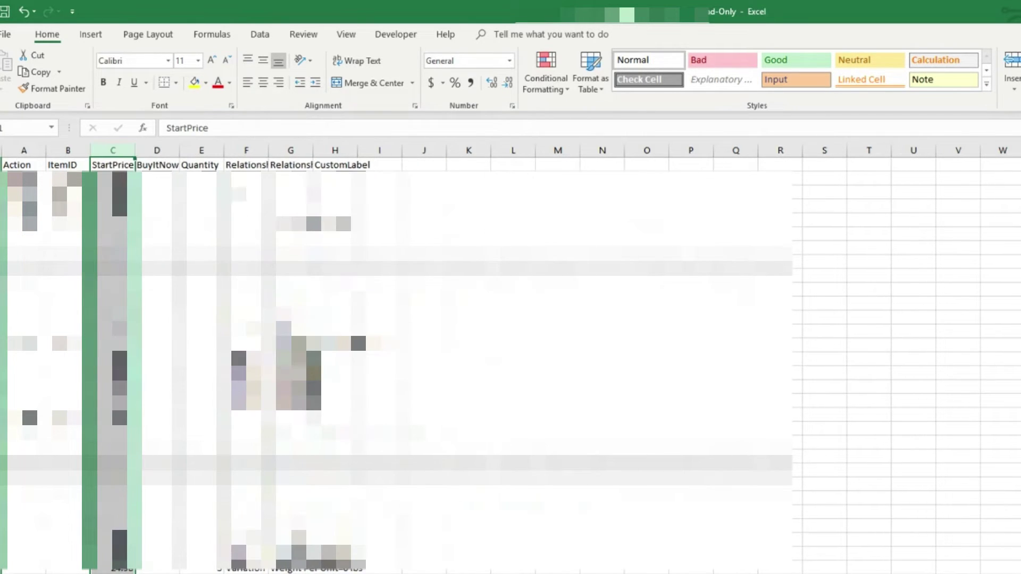
Delete the BuyItNow and CustomLabel columns from the sheet
left_click(157, 150)
right_click(157, 151)
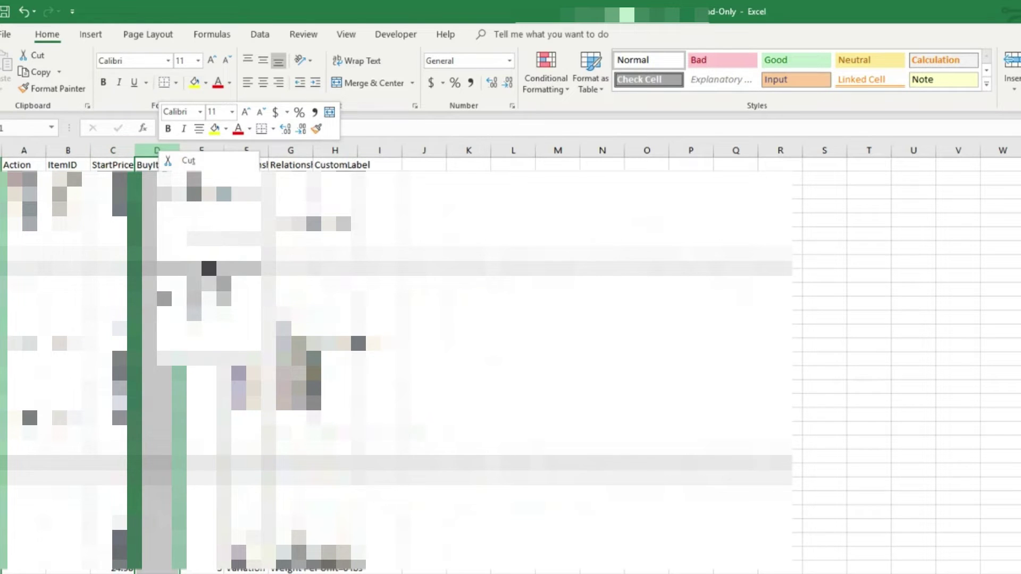
left_click(202, 268)
left_click(298, 151)
right_click(299, 150)
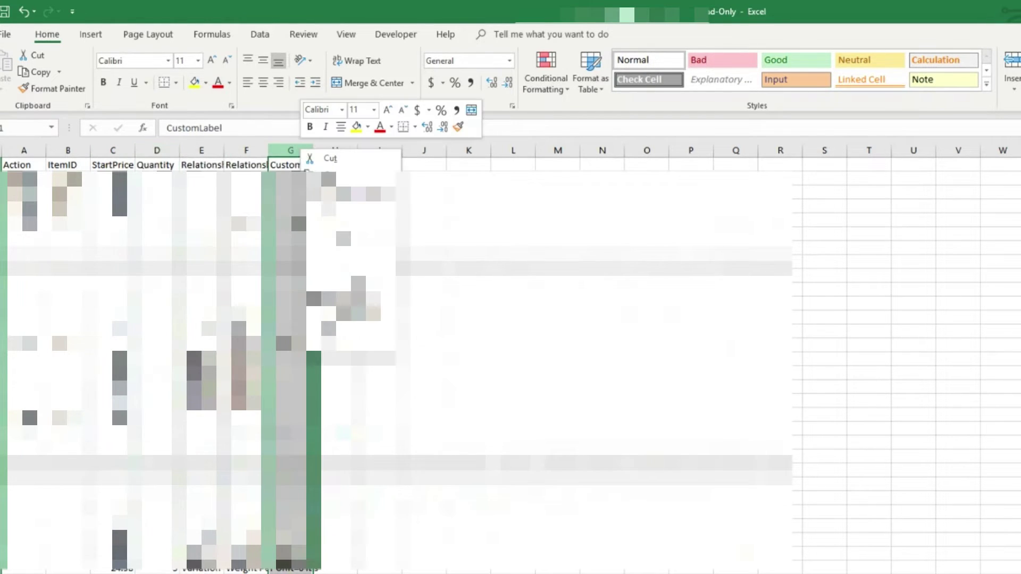
left_click(342, 268)
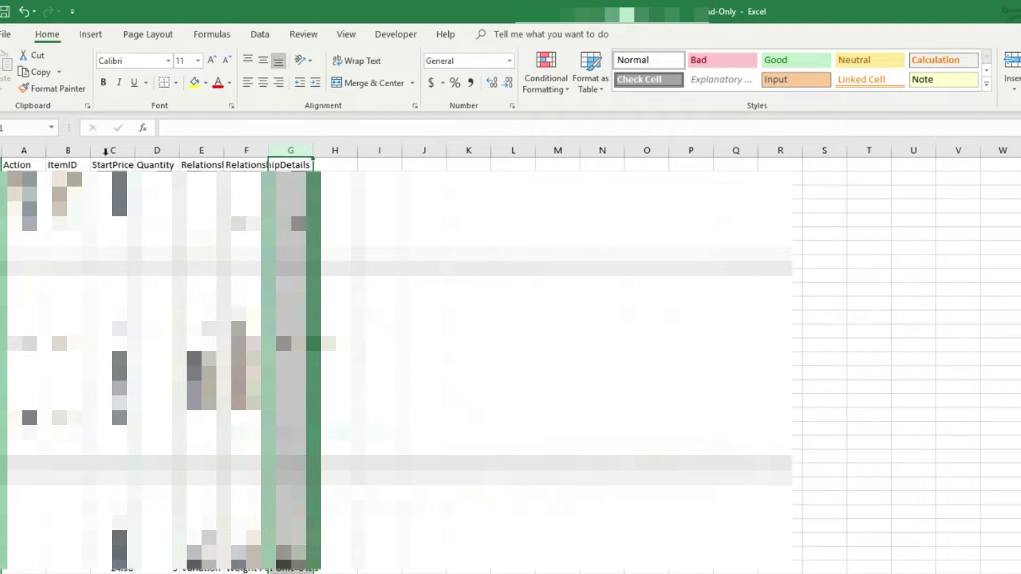
left_click(553, 176)
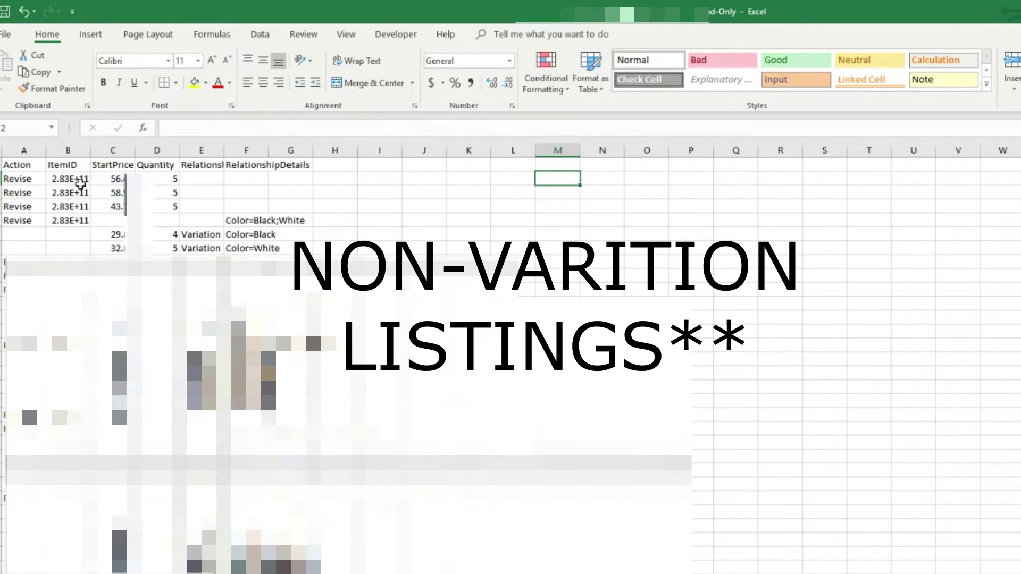
Examine the action, price and relationship cells of the non-variation listings and of the Color=Black;White variation listing
left_click(16, 182)
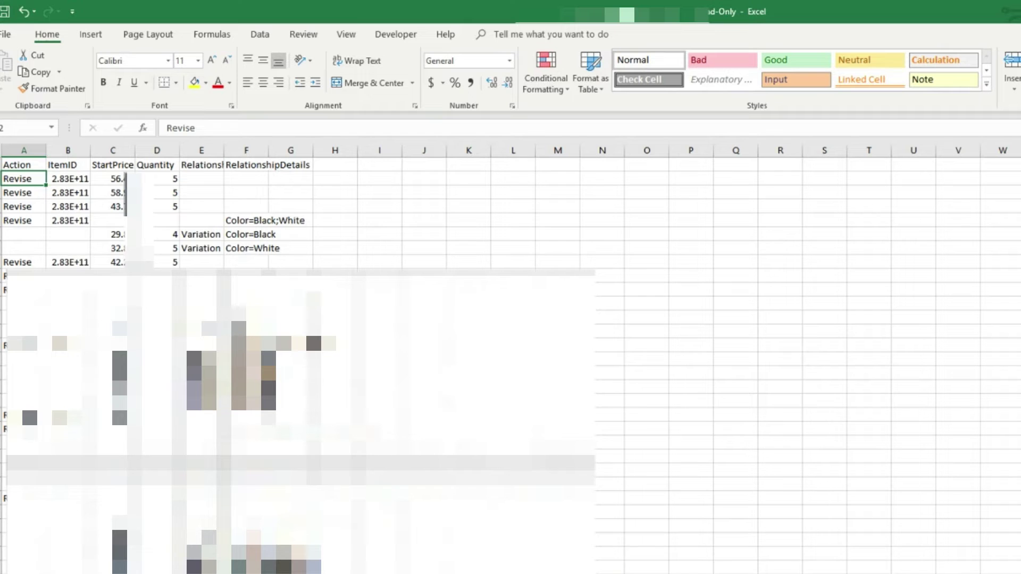
left_click(204, 180)
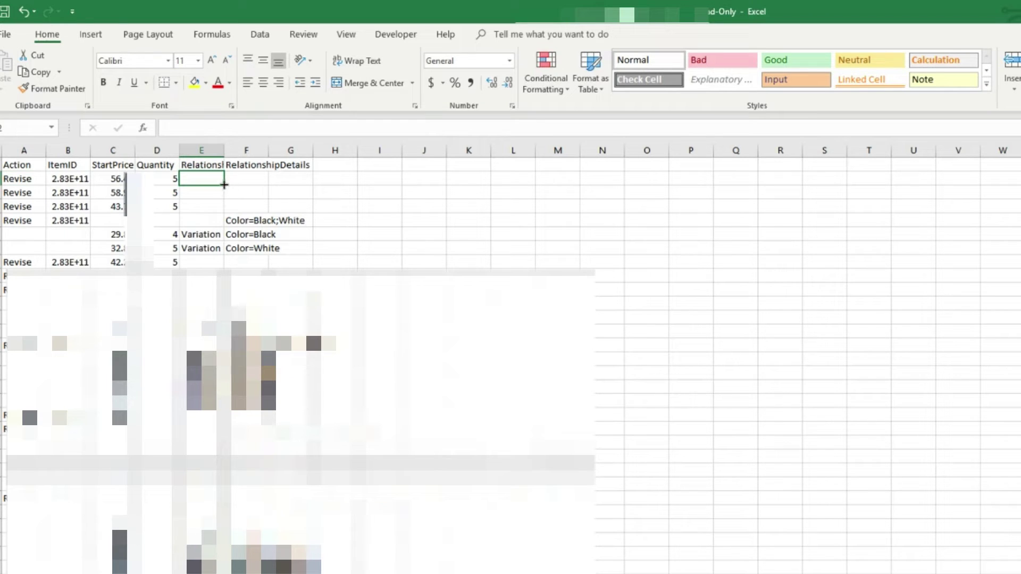
left_click(249, 180)
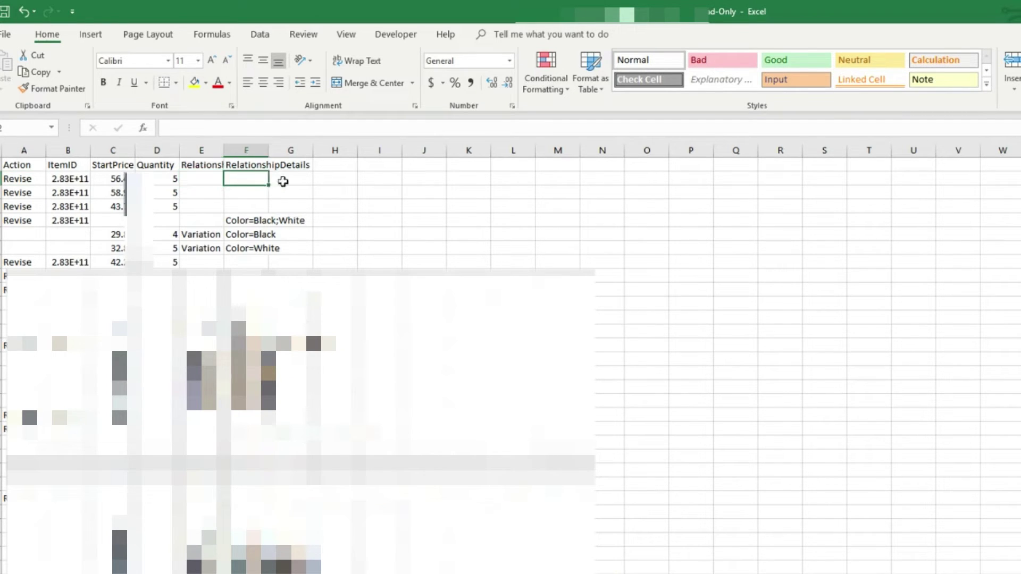
left_click_drag(210, 180, 281, 176)
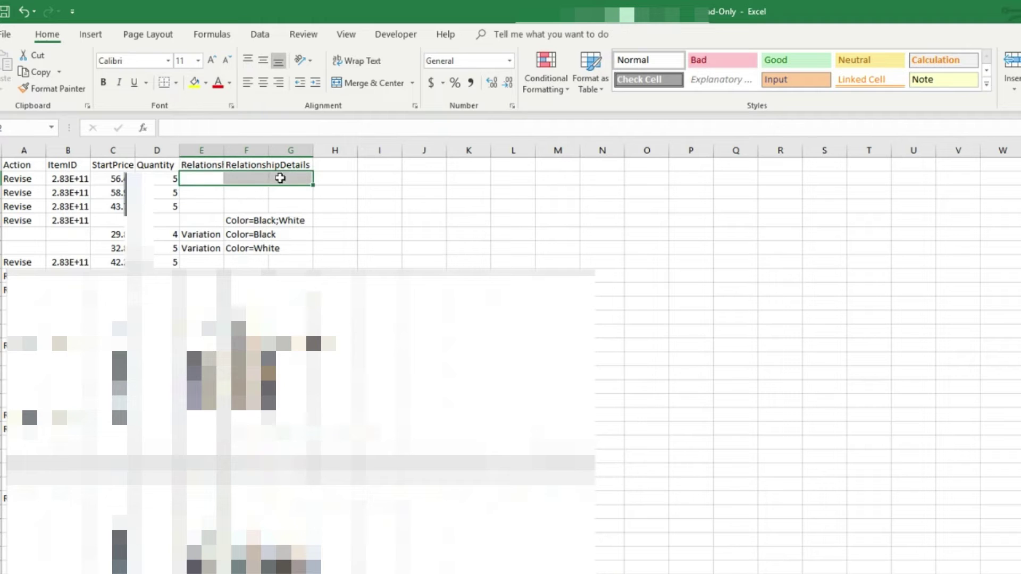
left_click(228, 181)
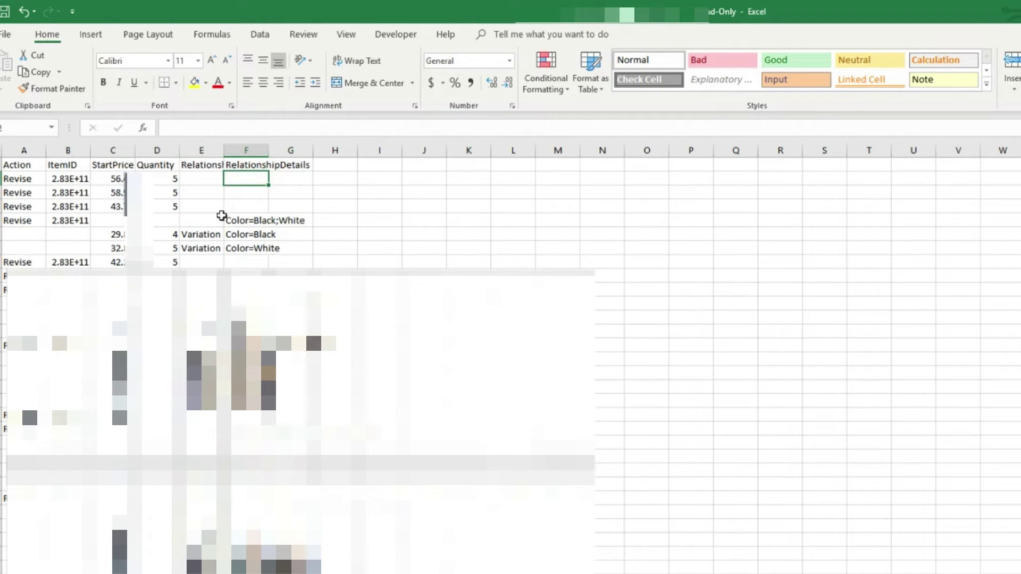
left_click(32, 237)
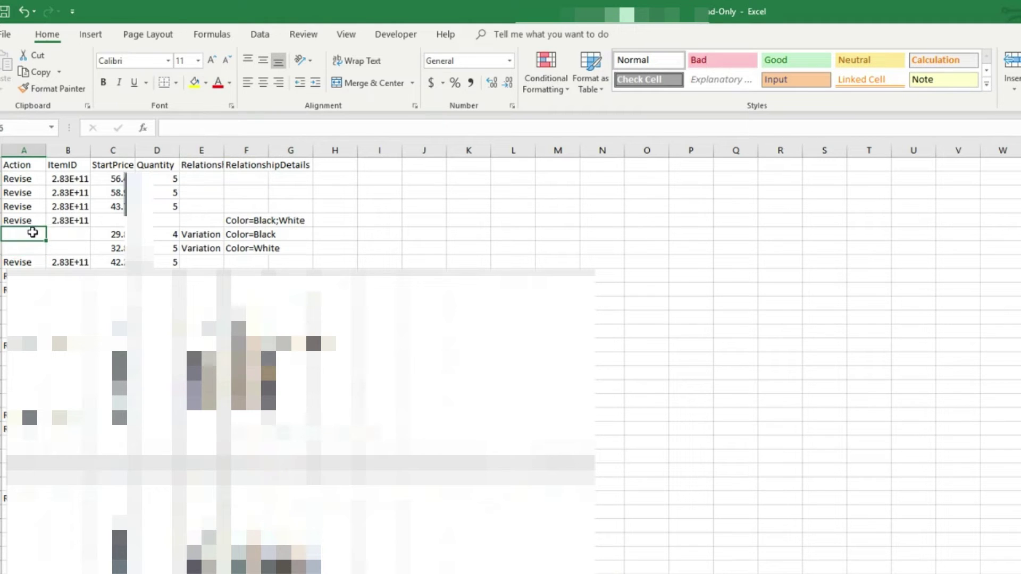
left_click(24, 218)
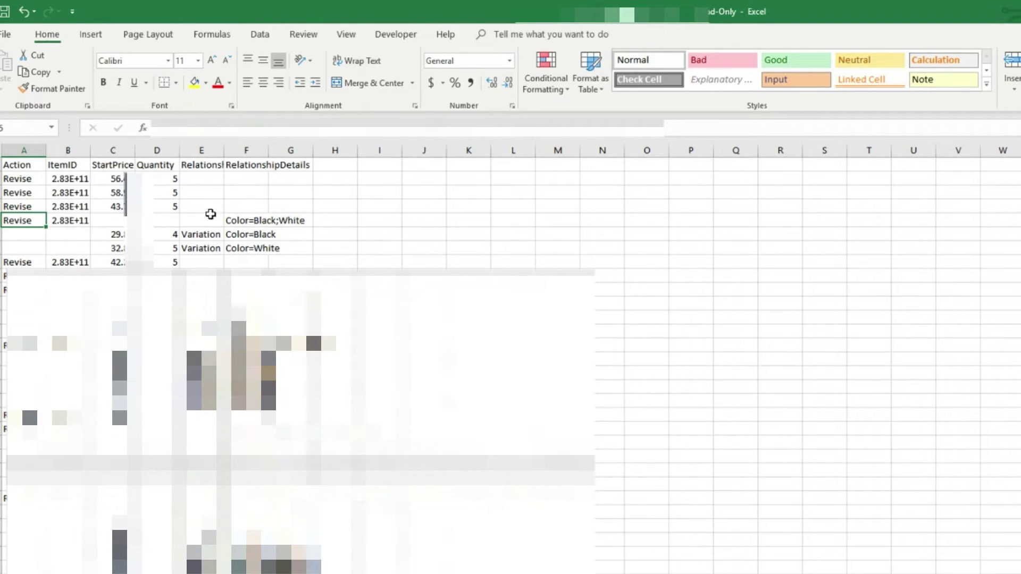
left_click(130, 235)
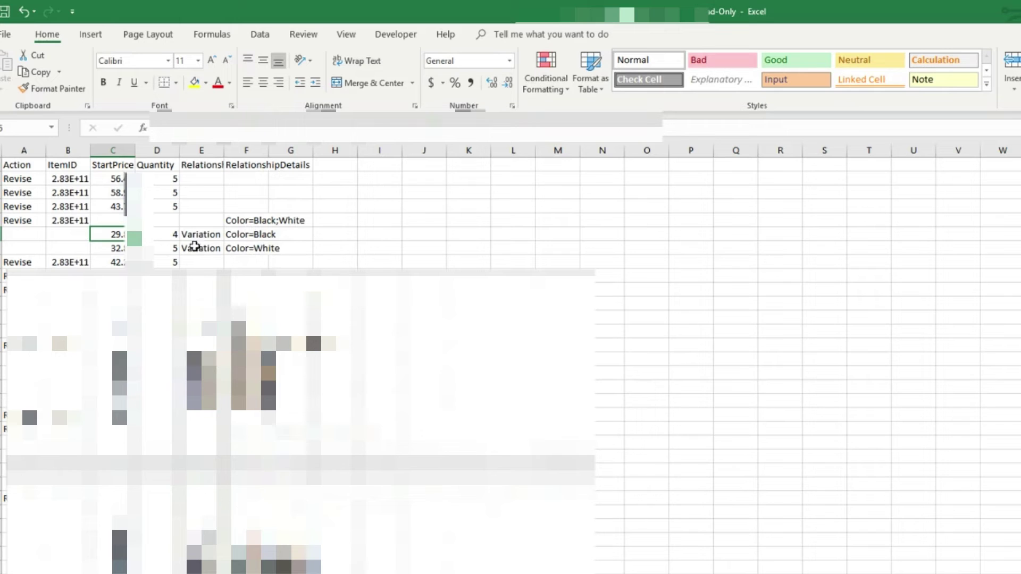
left_click(207, 167)
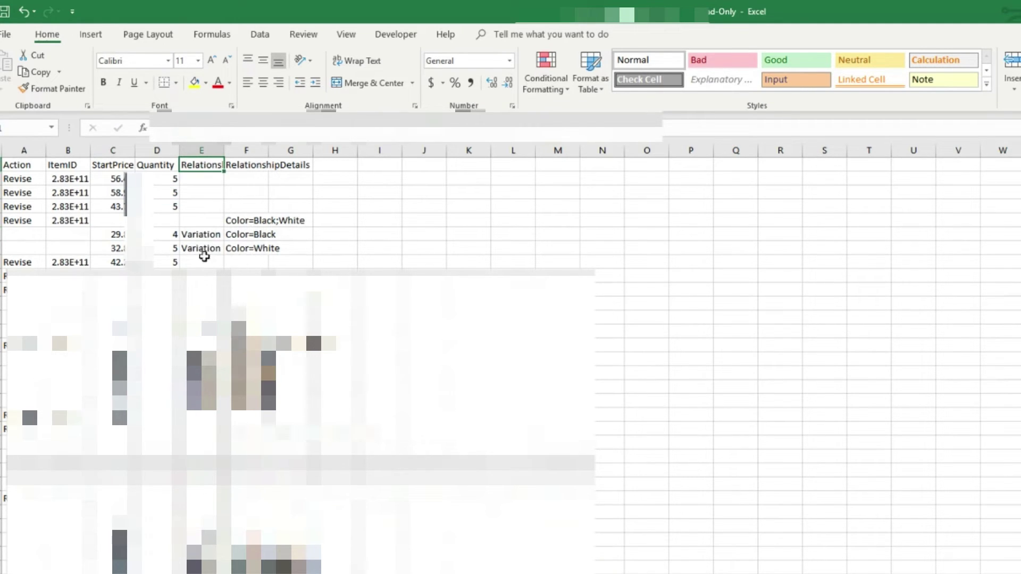
Set the quantity of the Color=Black variation to 5
left_click(161, 238)
type("5")
left_click(379, 258)
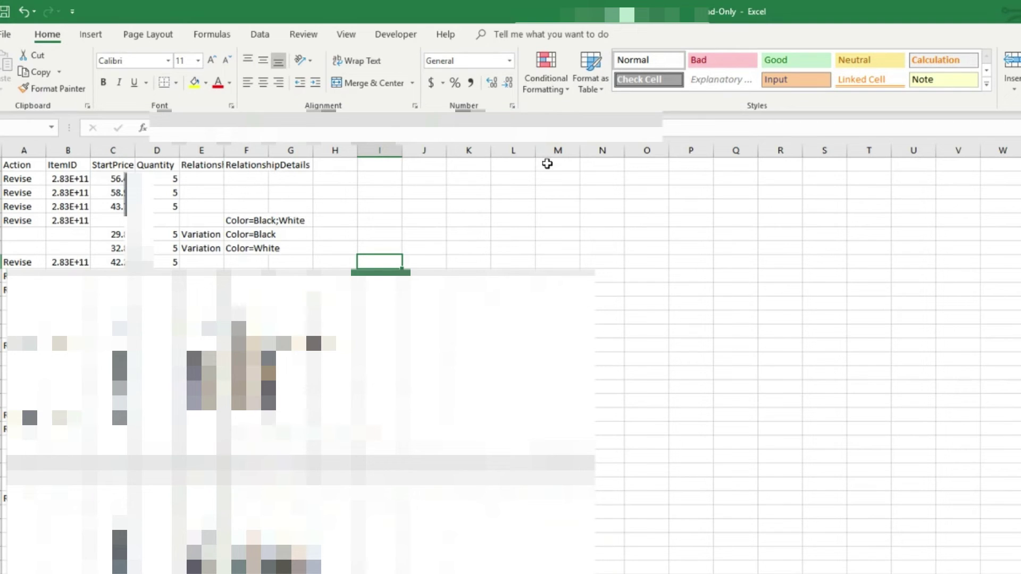
Save the sheet as the comma-delimited CSV QTY Update 11_20_2018_1.csv in the Repricing Files folder
key("ctrl+s")
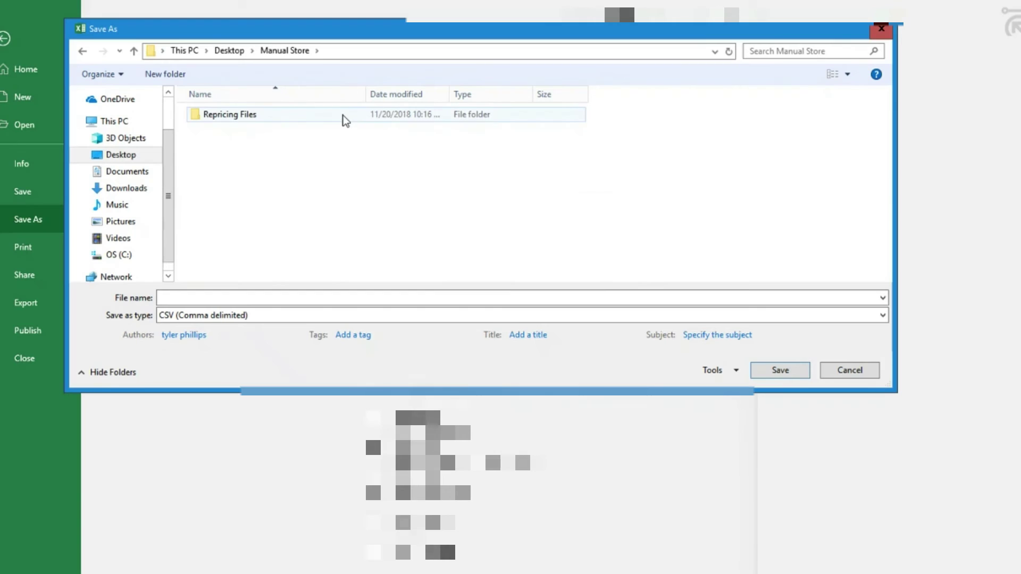
double_click(343, 116)
left_click(238, 297)
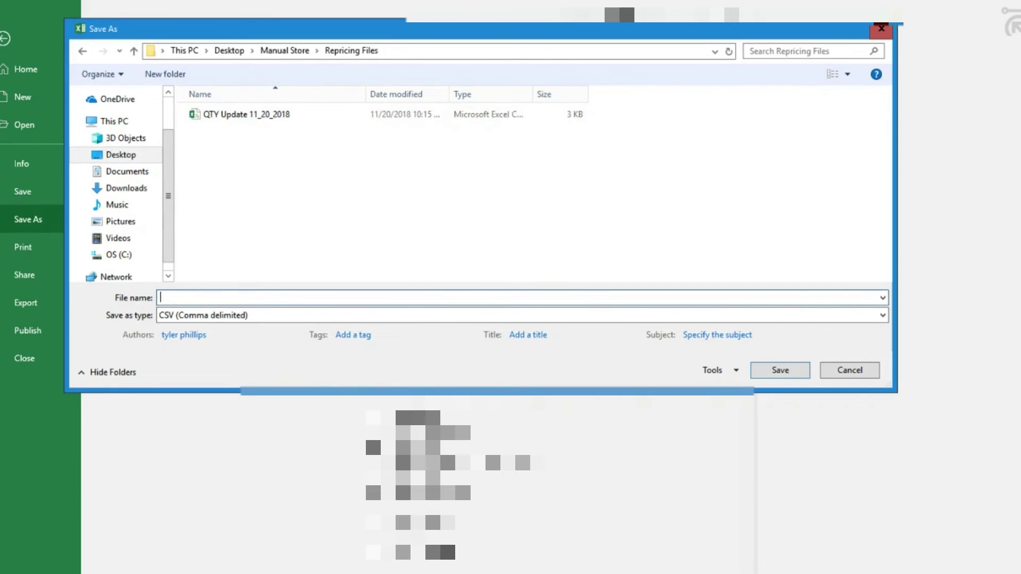
type("QTY")
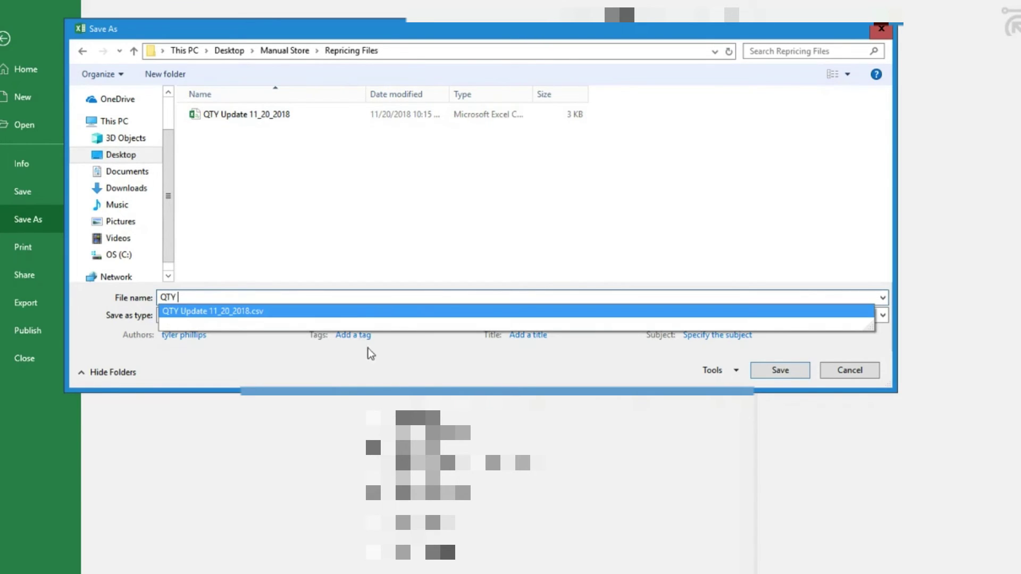
left_click(359, 310)
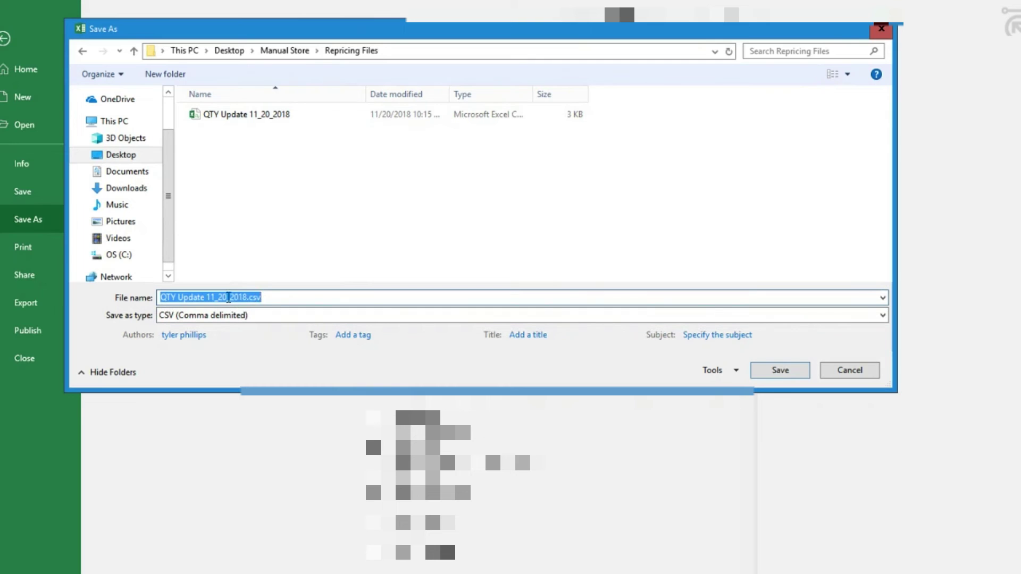
left_click(228, 297)
left_click(246, 297)
type("_")
left_click(282, 319)
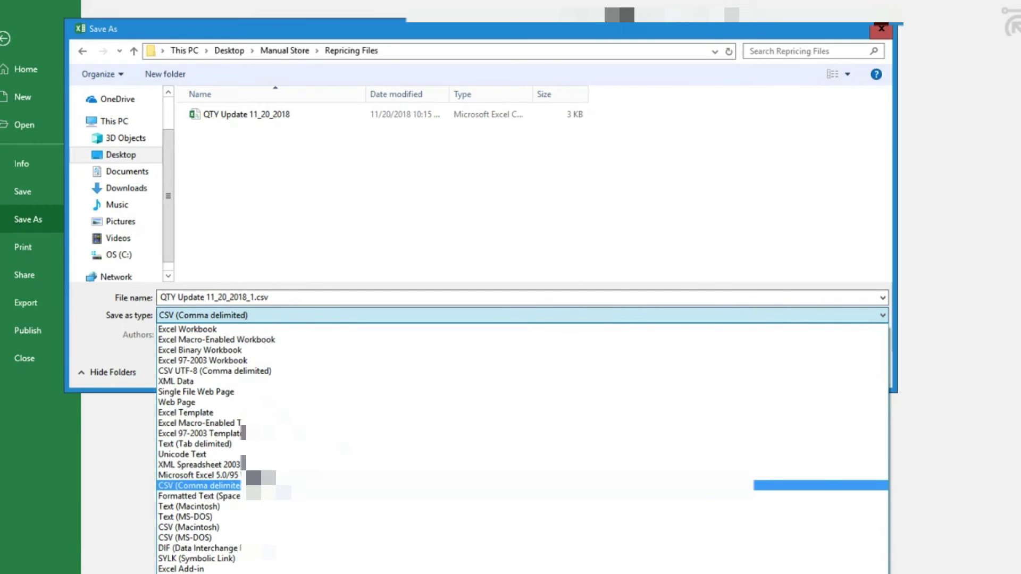
left_click(350, 246)
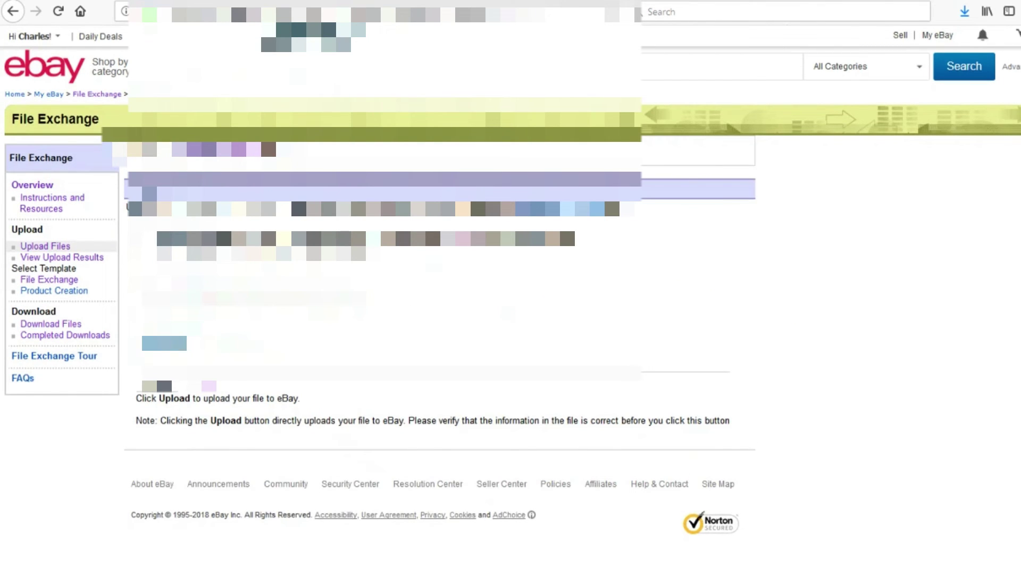
On eBay's File Exchange upload page, choose QTY Update 11_20_2018_1 from Manual Store's Repricing Files folder as the file to upload
left_click(164, 344)
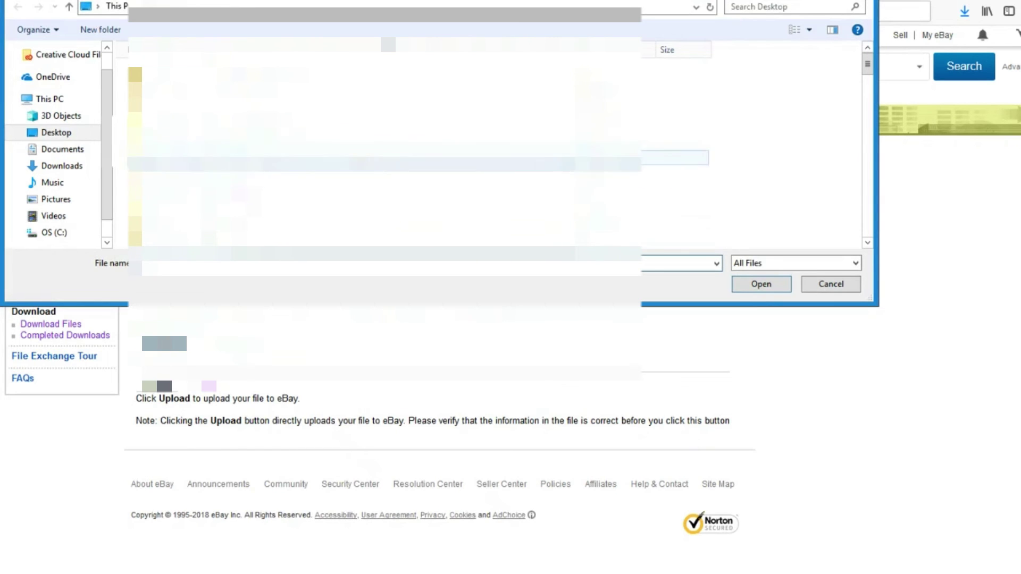
double_click(433, 208)
double_click(377, 72)
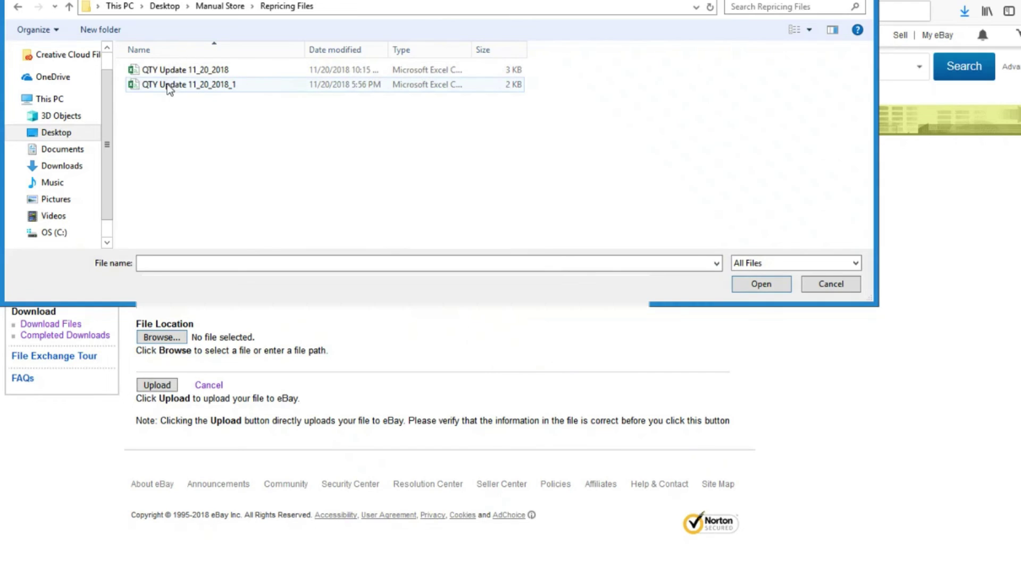
double_click(263, 85)
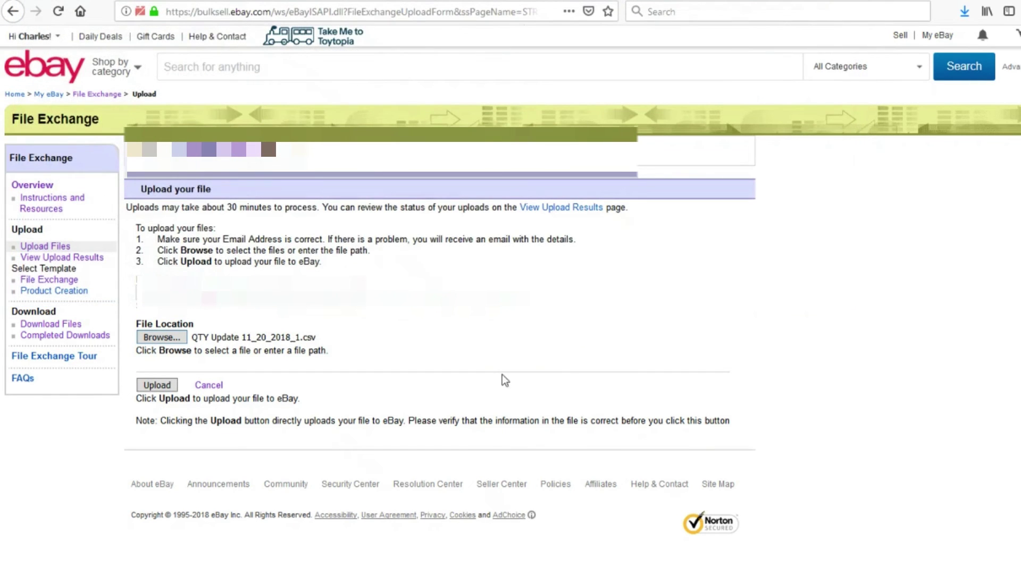